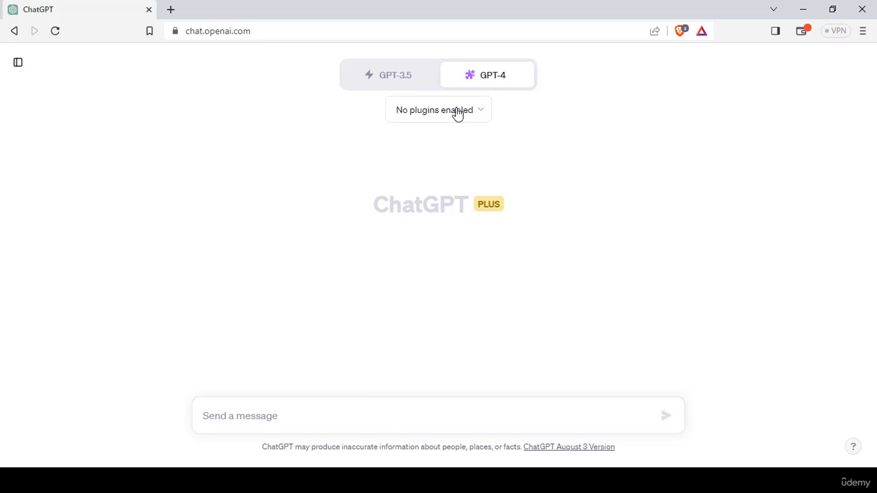
Enable the Expedia plugin for the GPT-4 chat.
click(457, 114)
scroll(438, 231, down, 1)
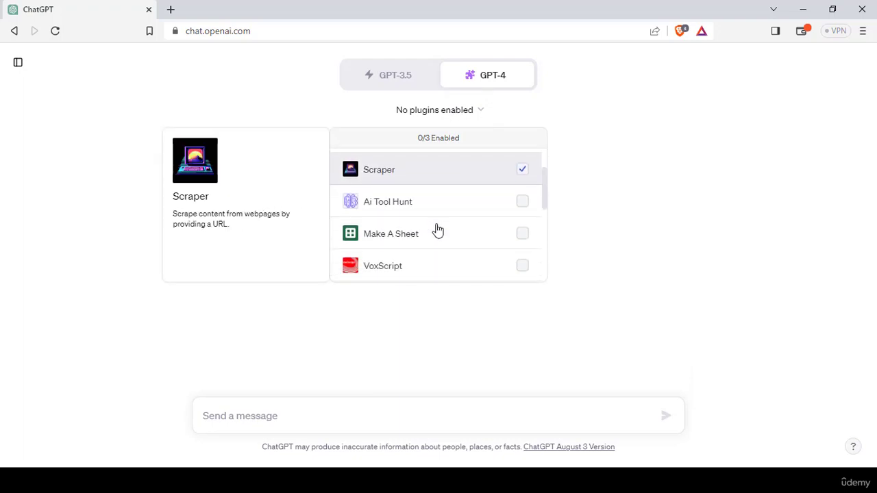
scroll(435, 231, down, 3)
scroll(381, 217, up, 1)
scroll(401, 240, down, 1)
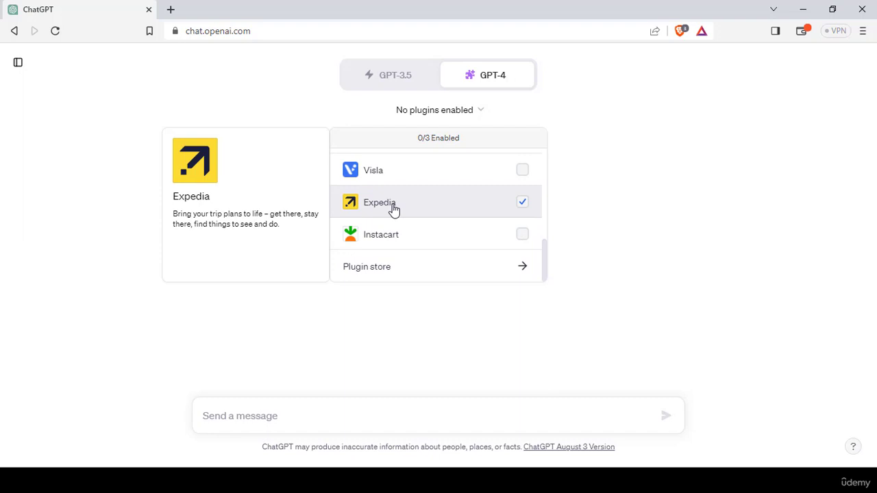
click(393, 209)
click(709, 263)
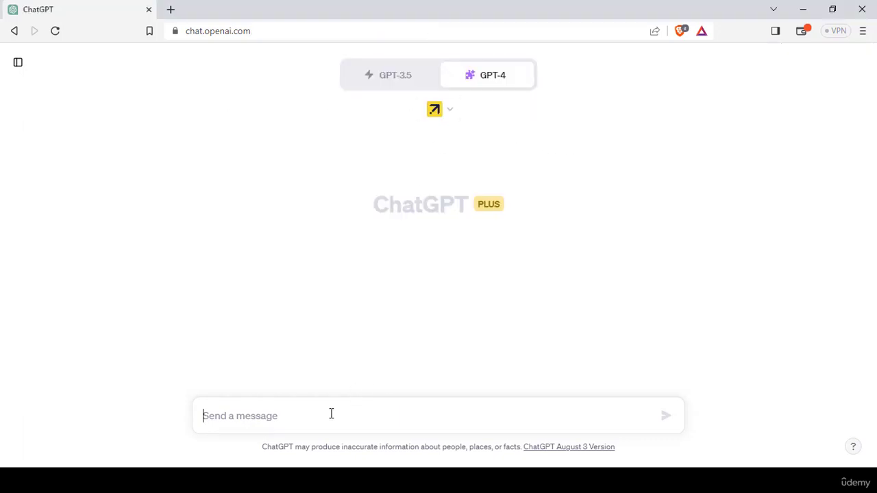
Begin the message with the flight request "trouve moi un vol pour new york au depart de paris".
text(trouve )
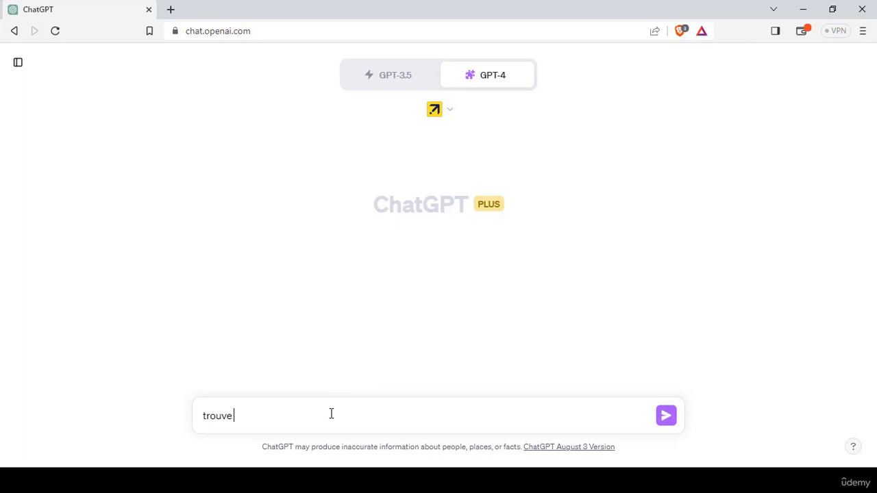
text(moi un voll)
text(d)
key(BackSpace)
key(BackSpace)
text(l pour new york au )
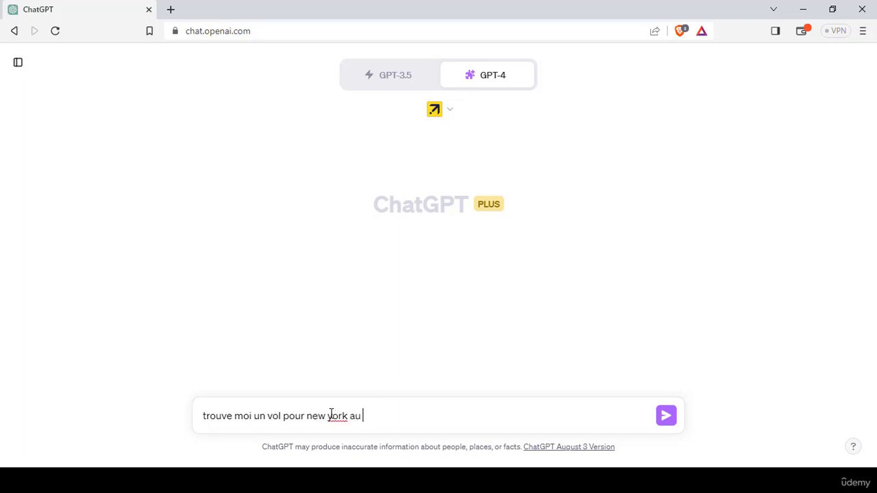
text(depart de paris )
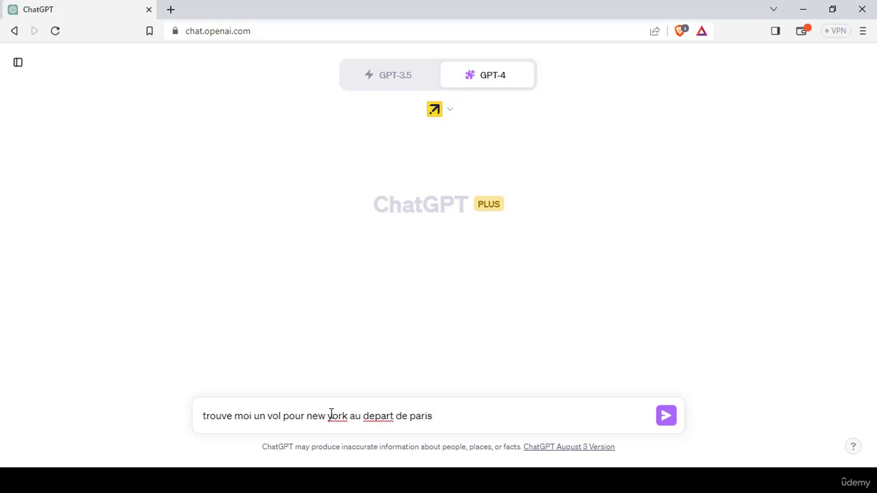
Add "avec une date d'aller : 11/11/2023 et date retour 20/11/2023" to the flight request and send it.
text(avec une date d'a)
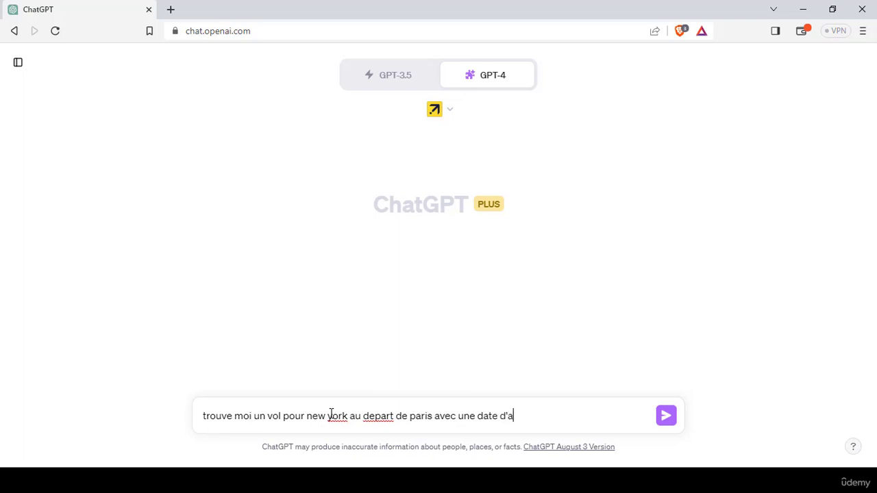
text(ller : 11/11/2023 et date r)
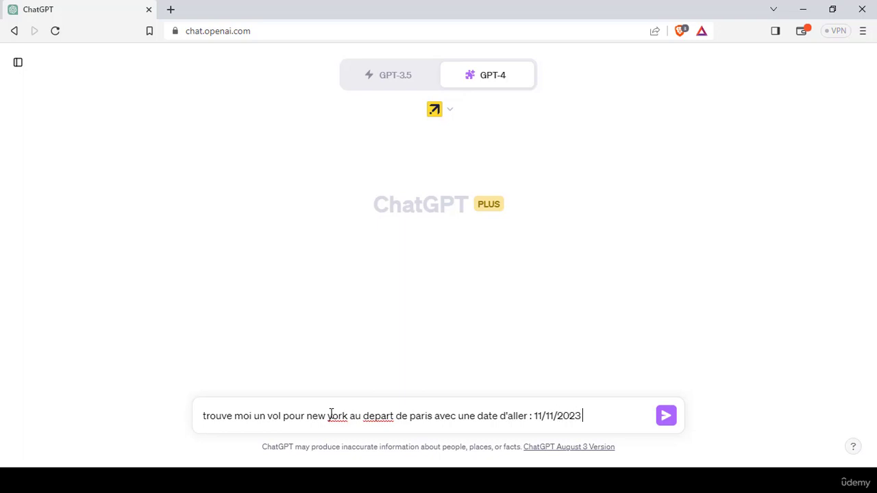
text(e)
key(BackSpace)
text(etour 20)
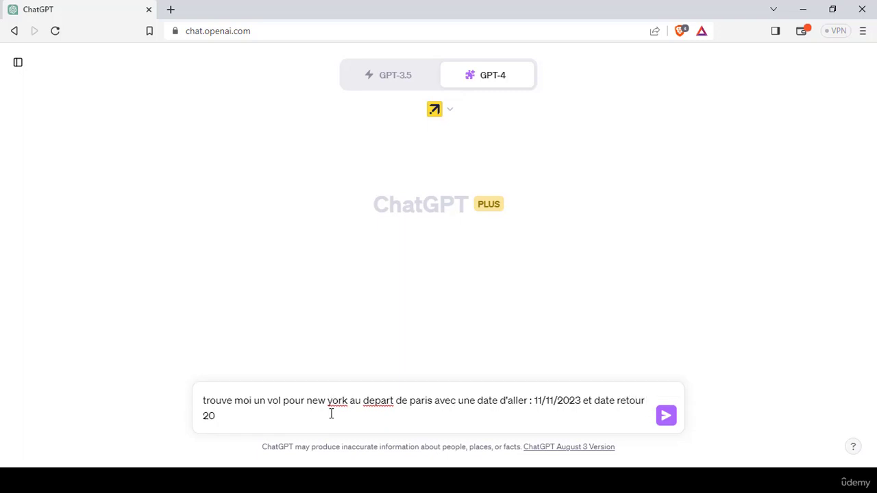
text(/23)
key(BackSpace)
key(BackSpace)
text(11/2023)
click(666, 415)
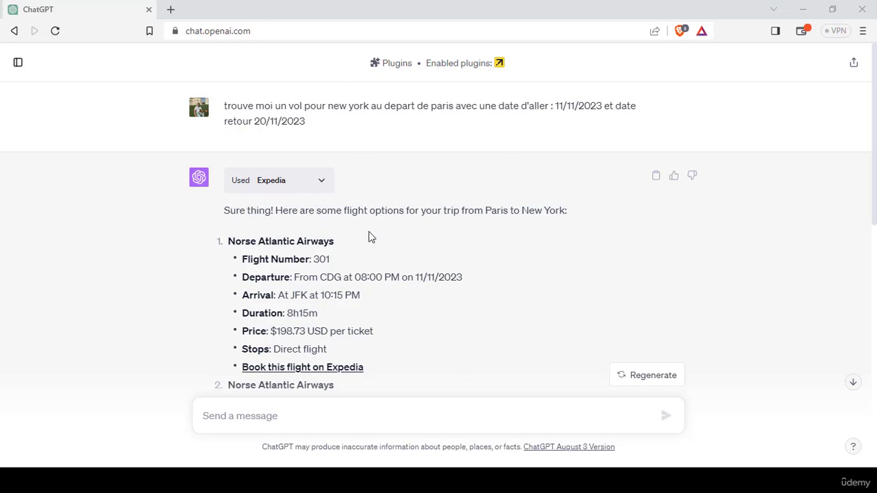
Review the first flight option's airline, departure, arrival, duration, price and stops in the reply.
scroll(370, 235, down, 2)
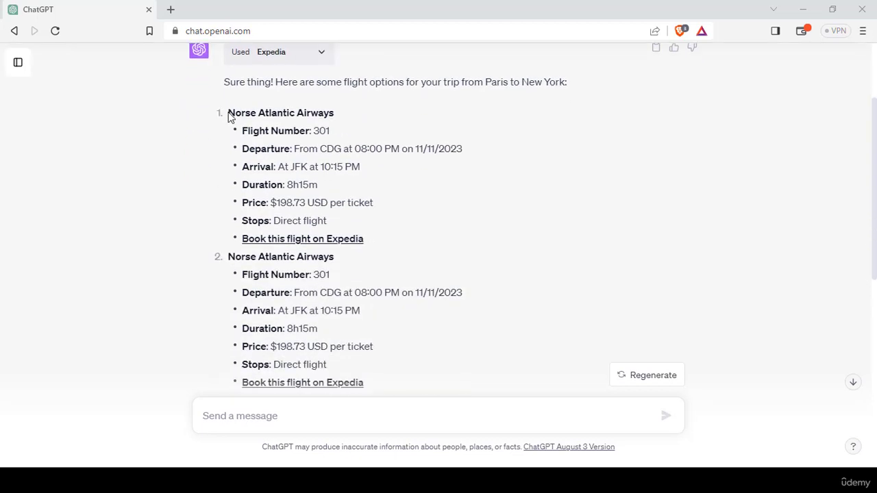
drag(227, 115, 347, 117)
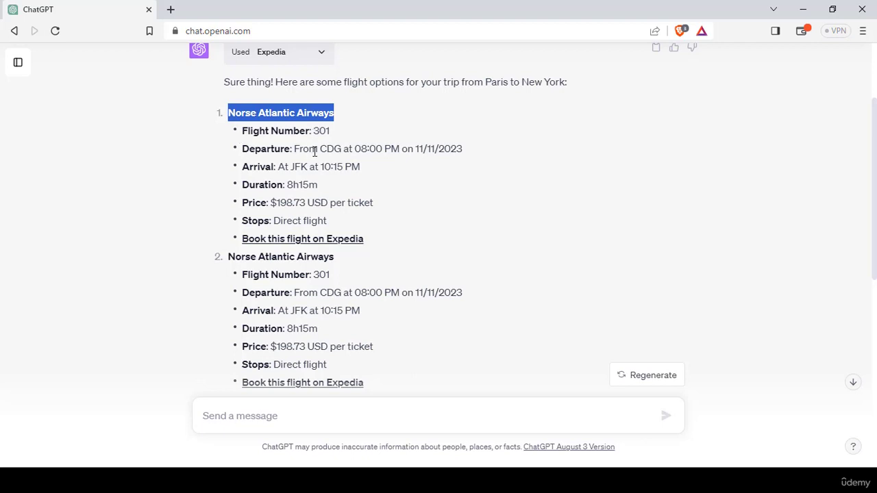
drag(342, 150, 320, 150)
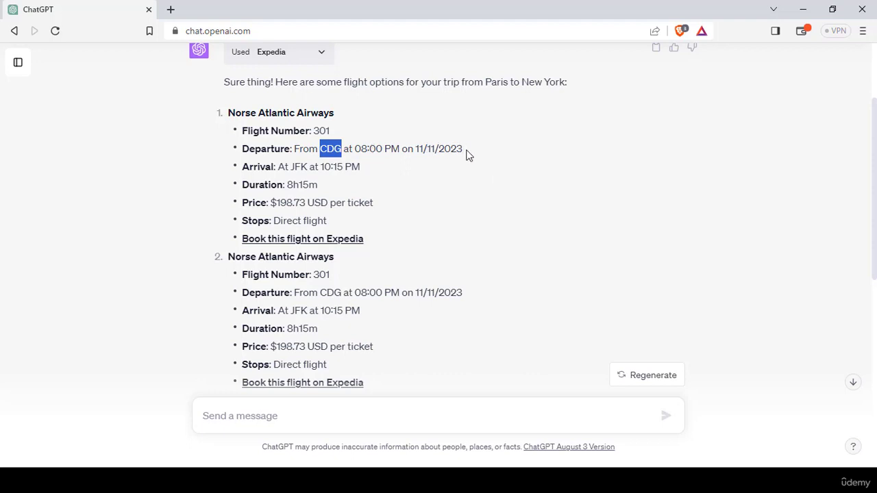
drag(242, 167, 331, 167)
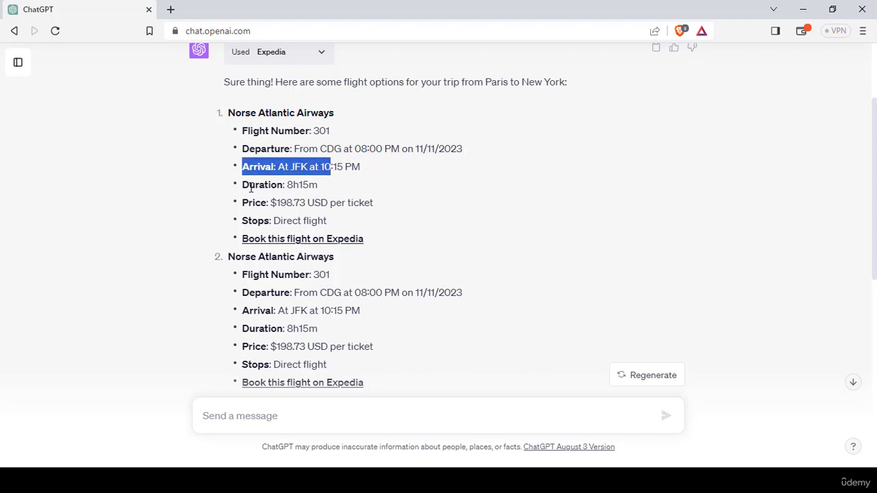
drag(243, 185, 323, 185)
drag(243, 203, 384, 207)
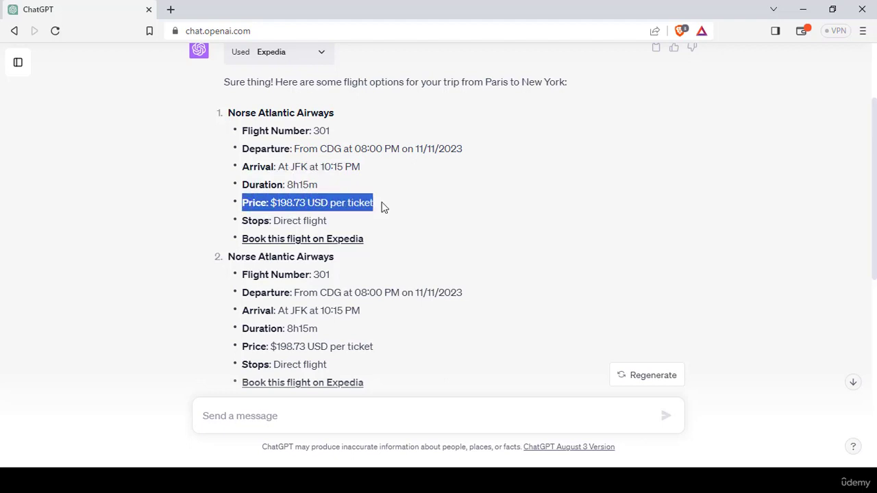
drag(243, 221, 340, 227)
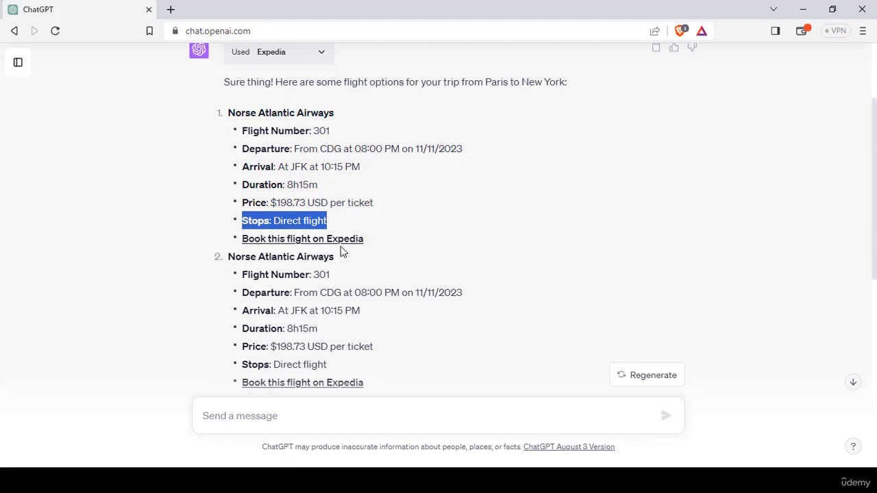
Inspect the first flight's Expedia booking page, close it and look over the remaining flight options.
click(341, 241)
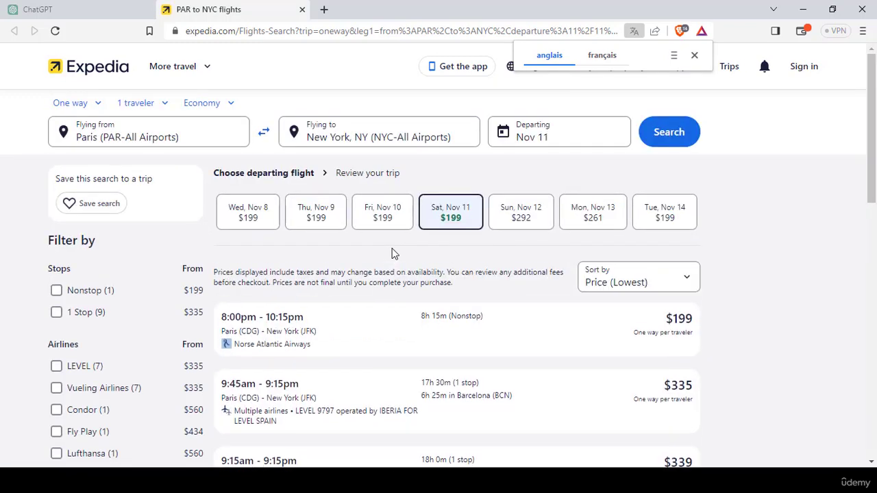
click(302, 10)
scroll(343, 204, down, 6)
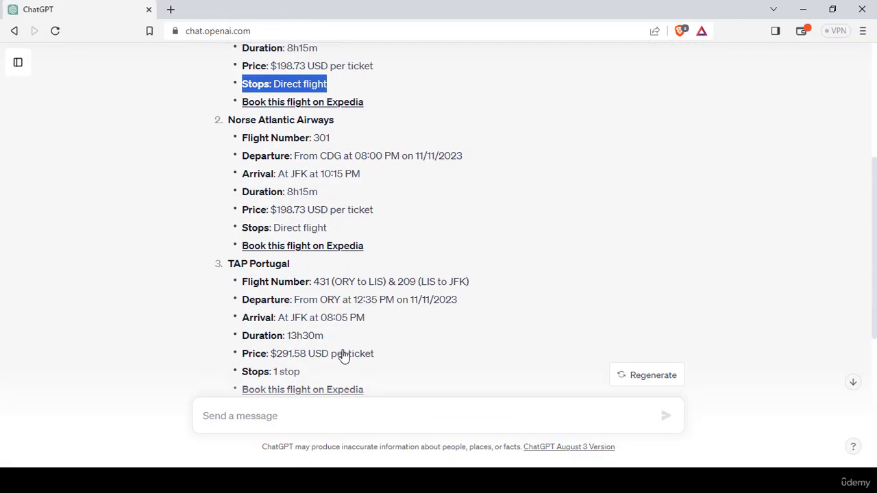
Begin a follow-up message with "Je serai".
click(316, 418)
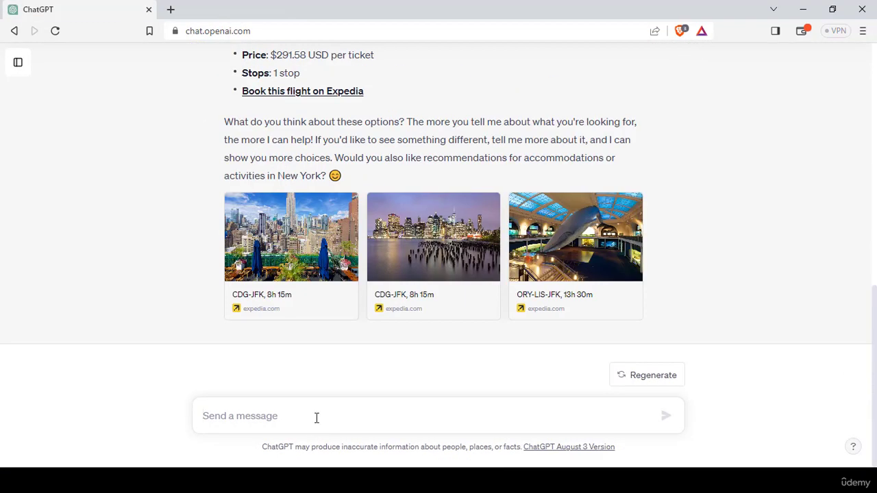
text(JE)
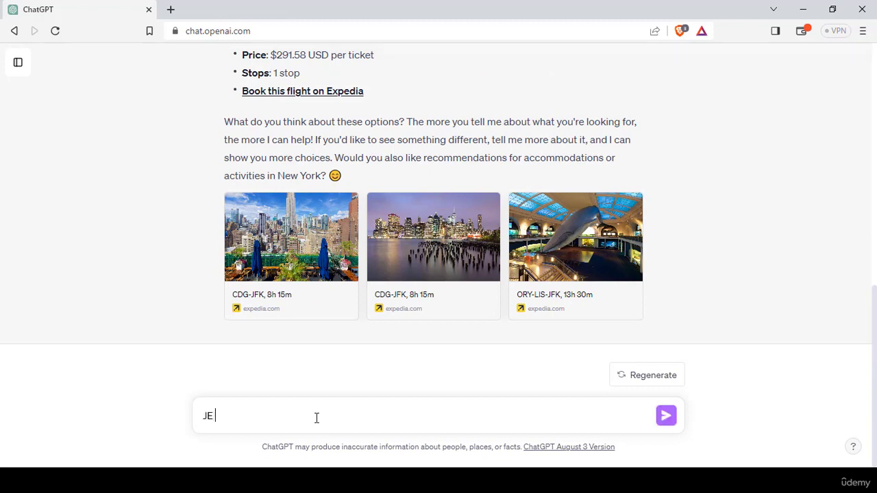
key(BackSpace)
text(e serai la semaie)
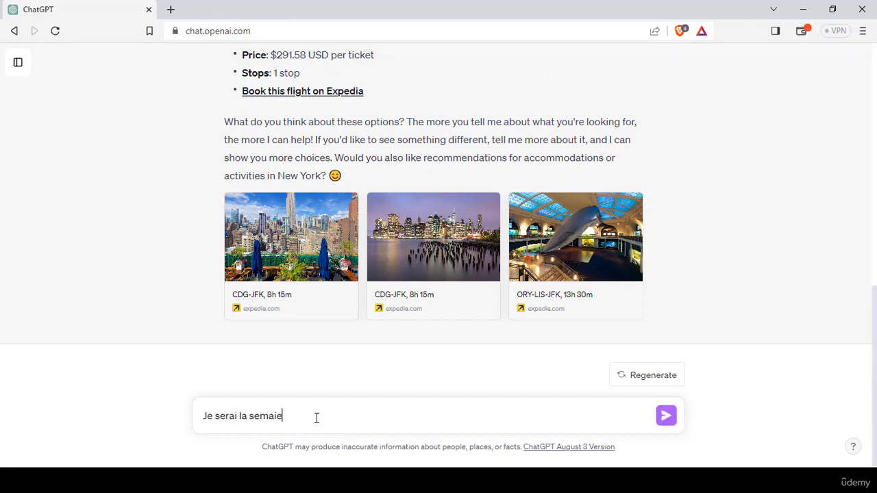
text( prochaine à milan)
text(le)
key(BackSpace)
key(BackSpace)
key(BackSpace)
key(BackSpace)
key(BackSpace)
key(BackSpace)
key(BackSpace)
key(BackSpace)
key(BackSpace)
key(BackSpace)
key(BackSpace)
key(BackSpace)
key(BackSpace)
key(BackSpace)
key(BackSpace)
key(BackSpace)
key(BackSpace)
key(BackSpace)
key(BackSpace)
key(BackSpace)
Complete and send the message with "le mardi prochain a milan. je souhaite louer une voiture pour la journée. trouve moi la voiture la moins cher".
text(e mardi prochain a milan. je sou)
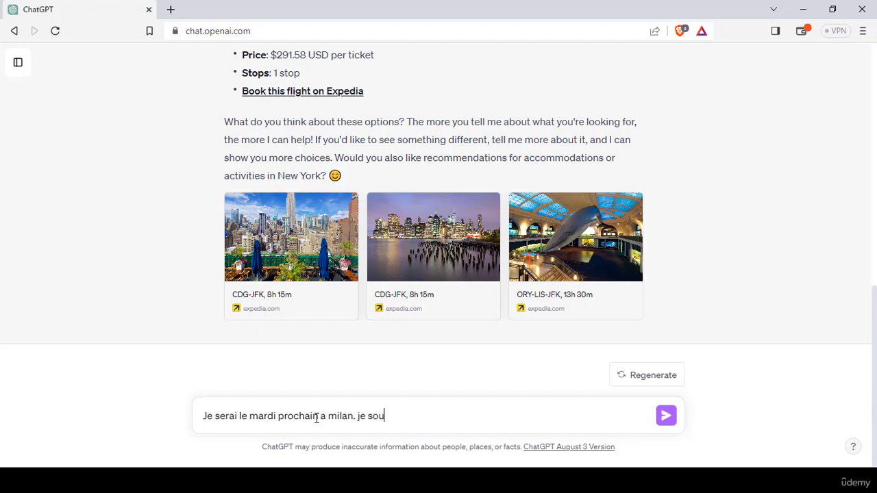
text(haite louer une voitur)
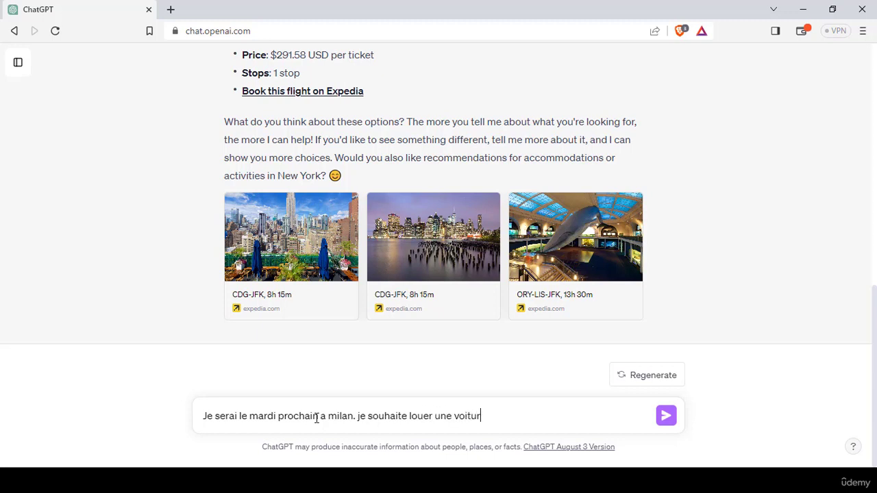
text(e pour la journée. trouve moi)
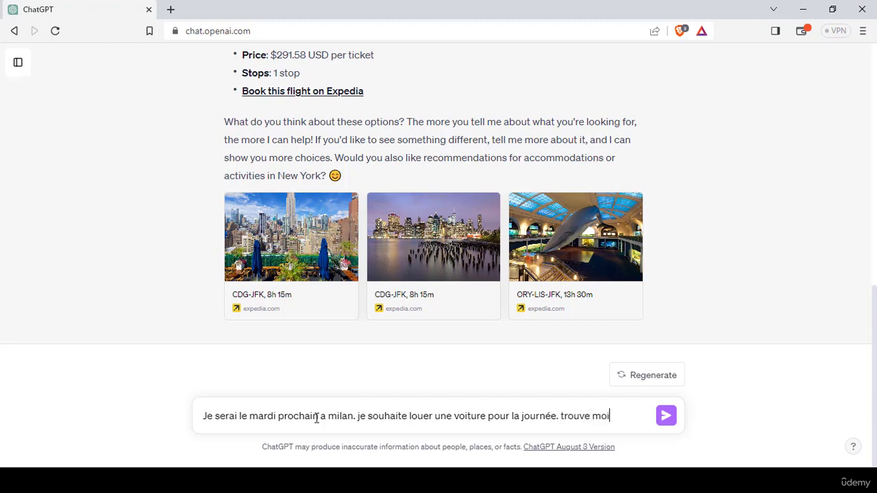
text( la voiture la moins cher)
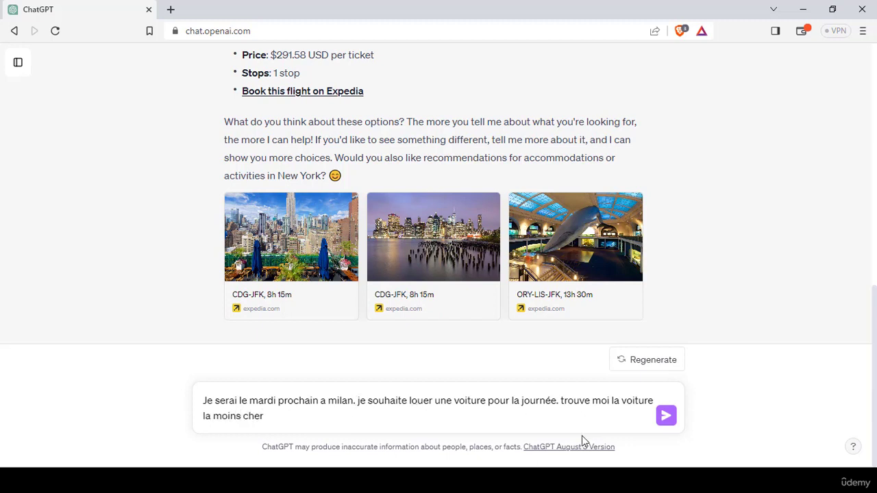
click(664, 417)
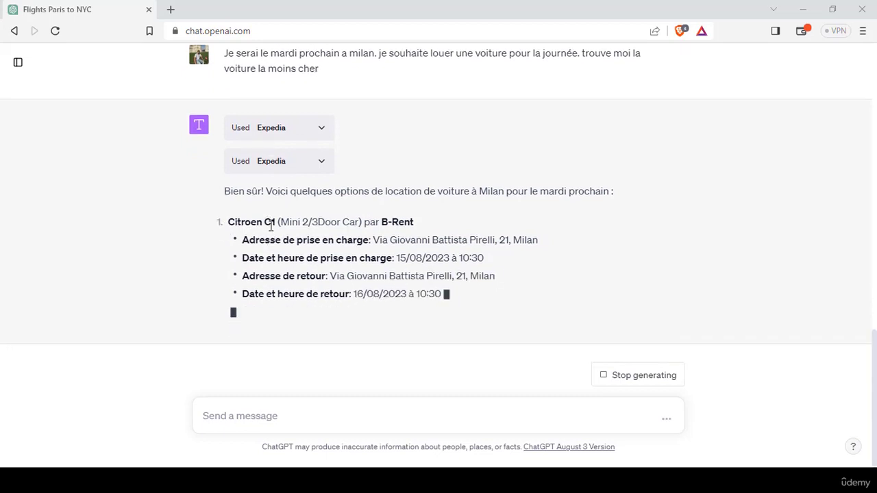
Review the rental company, pick-up details and prices of the Milan car options in the reply.
drag(415, 211, 385, 189)
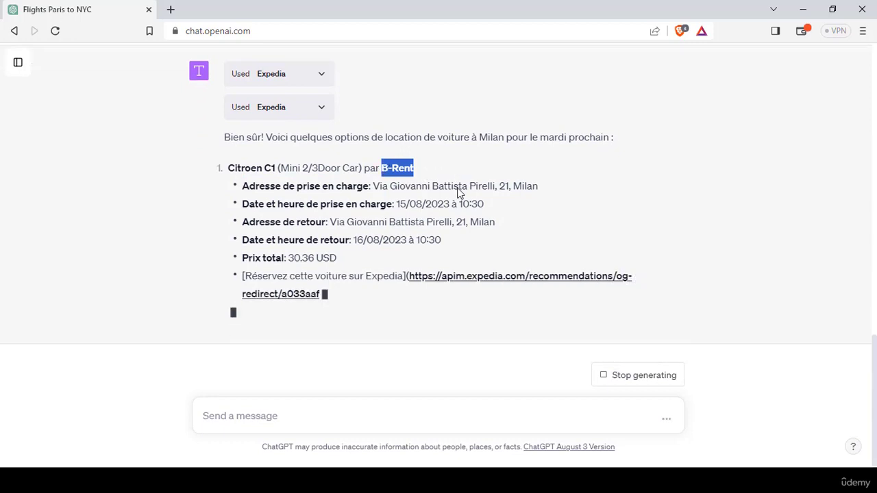
click(535, 185)
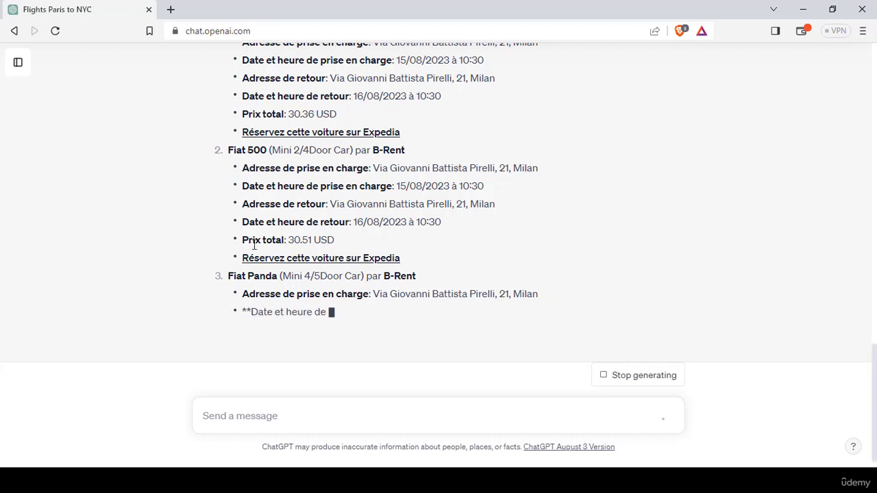
scroll(476, 228, up, 2)
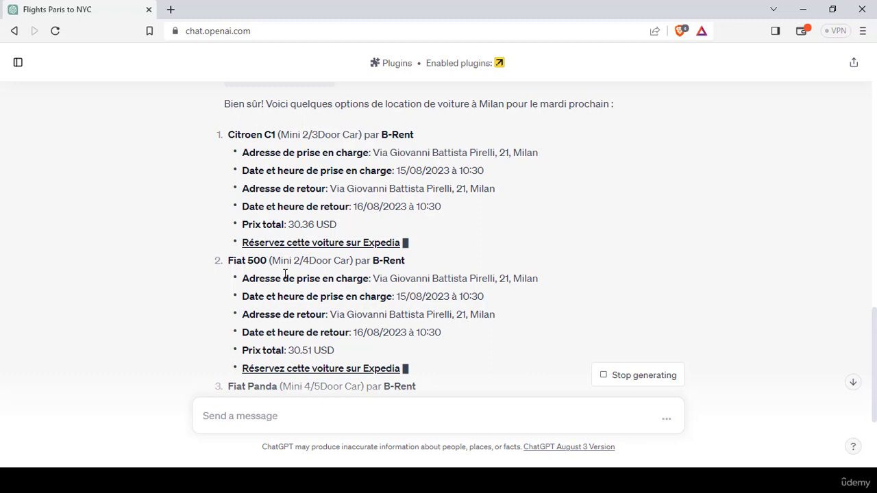
Open the Citroen C1 offer on Expedia, look over the Milan rental cars and close the page.
click(330, 245)
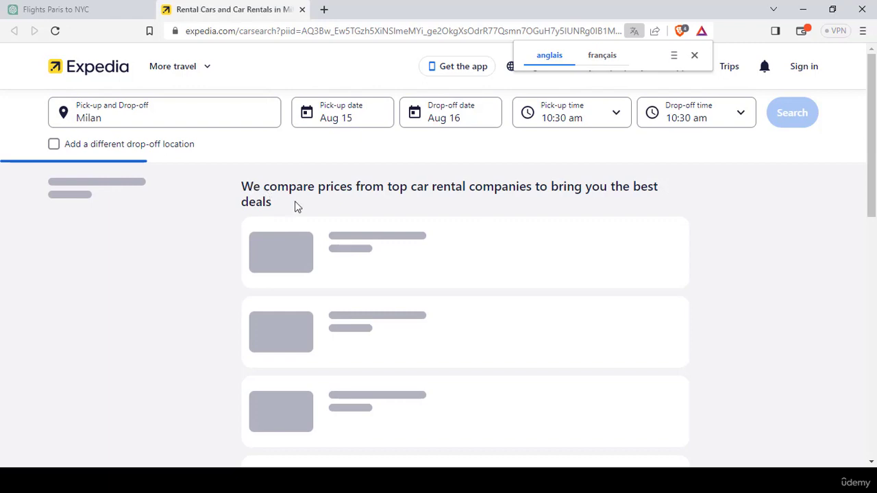
scroll(598, 296, down, 1)
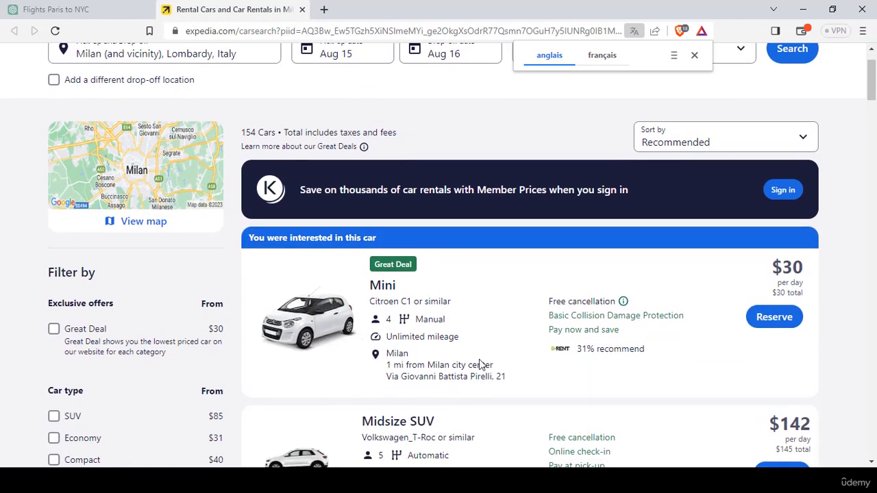
scroll(423, 303, down, 3)
scroll(443, 298, up, 2)
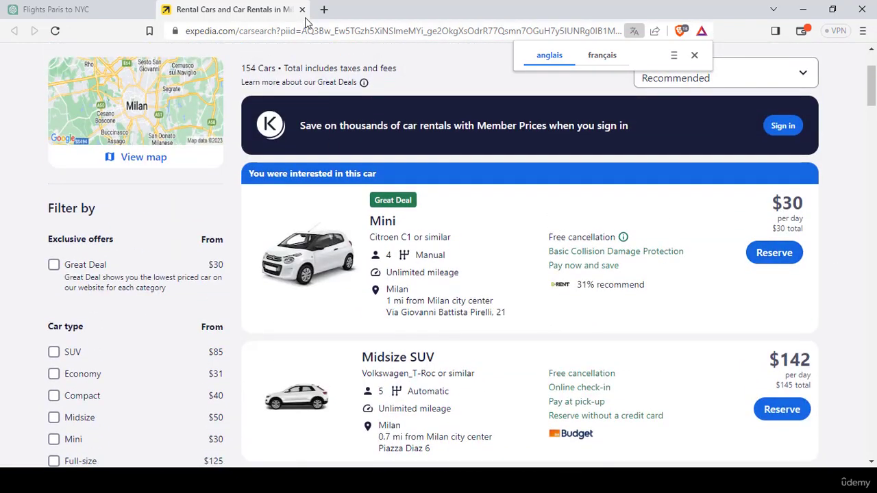
click(302, 10)
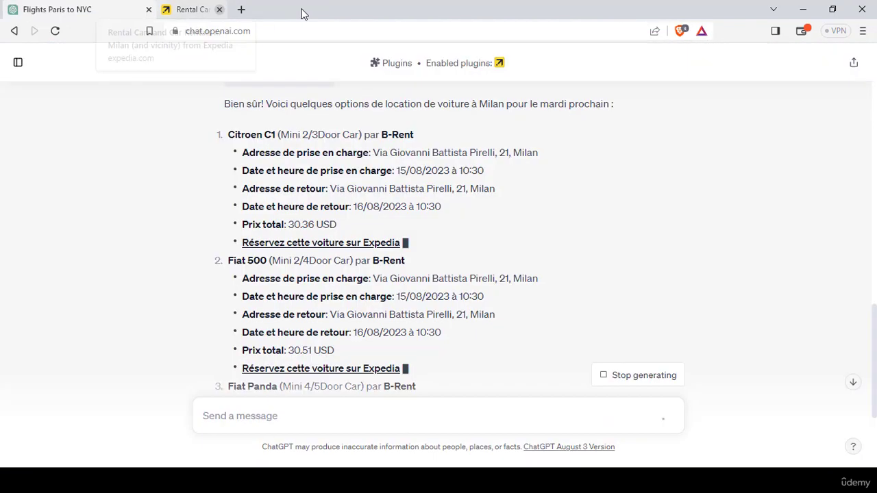
Send the message "Je suis actuellement à Nice. propose moi une activité à faire aujourd'hui".
scroll(344, 314, down, 6)
click(294, 416)
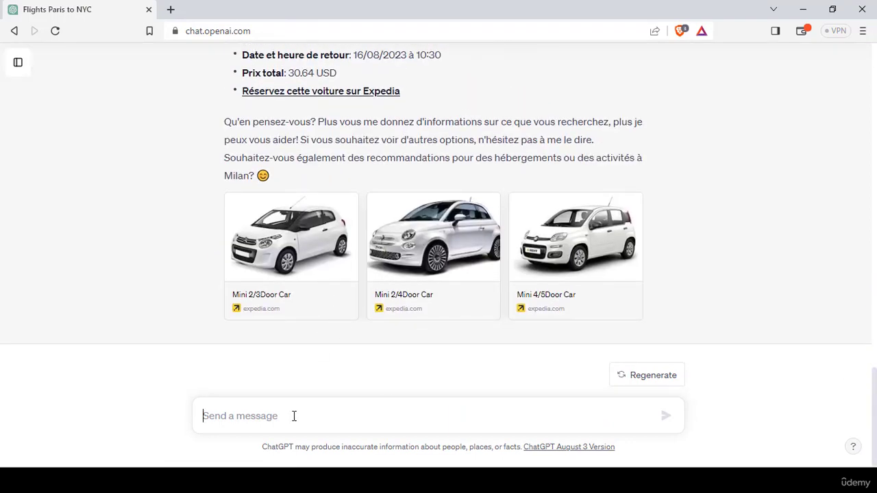
text(J)
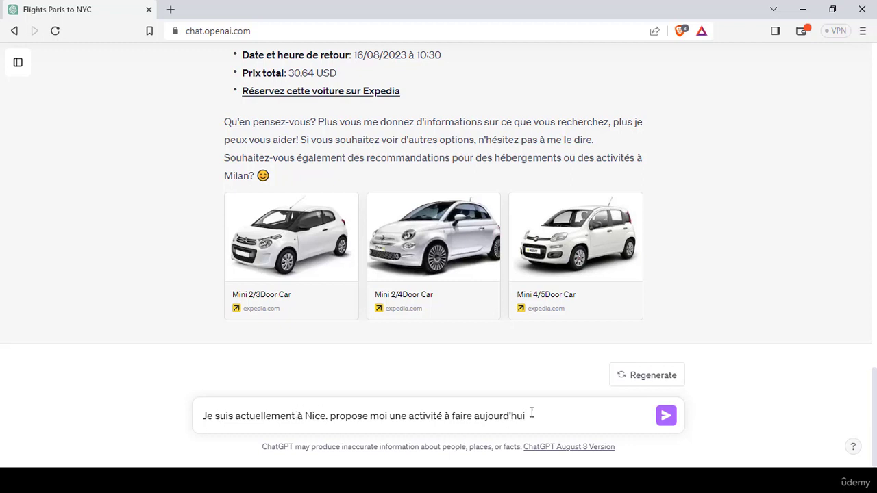
click(665, 416)
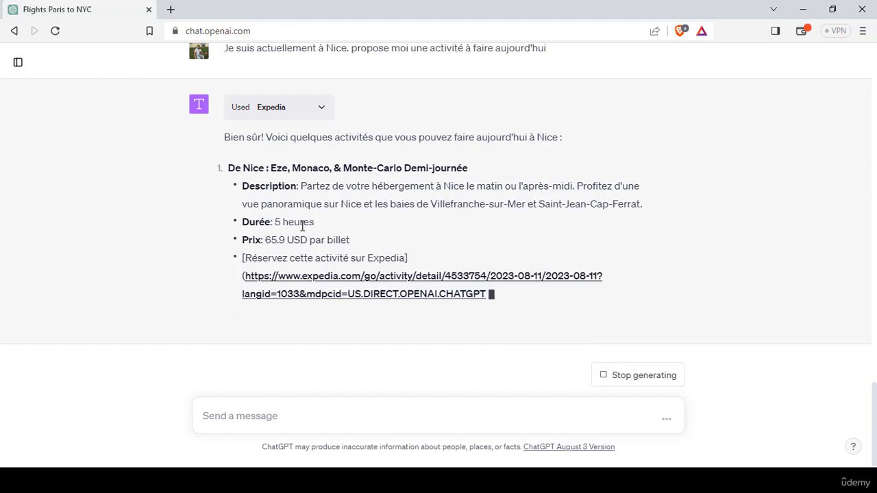
Review the descriptions, durations and ticket prices of the suggested Nice activities in the reply.
drag(265, 258, 473, 243)
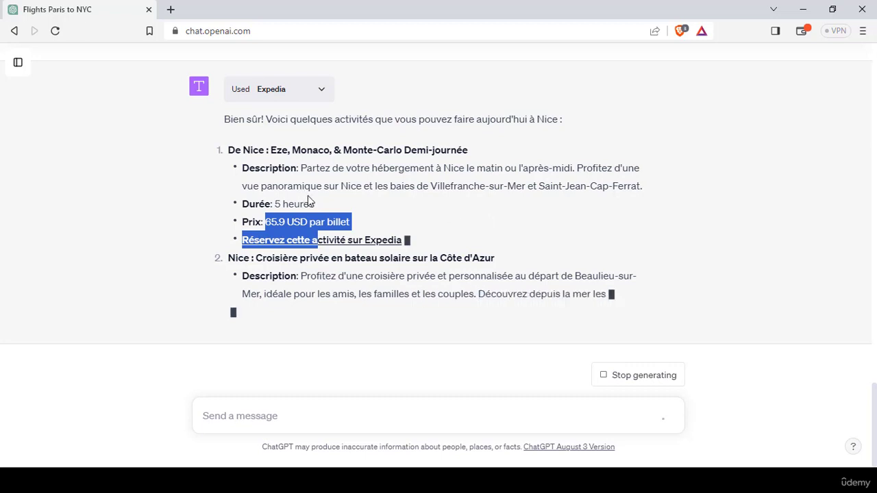
click(472, 179)
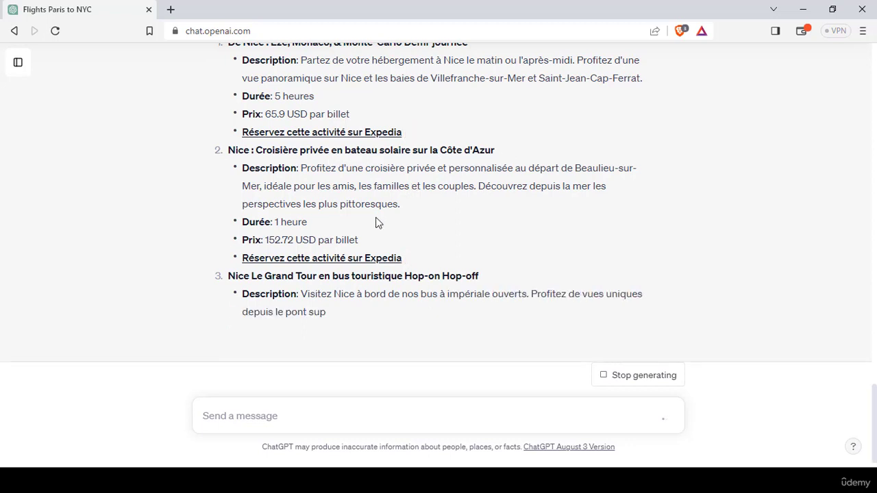
drag(272, 223, 257, 222)
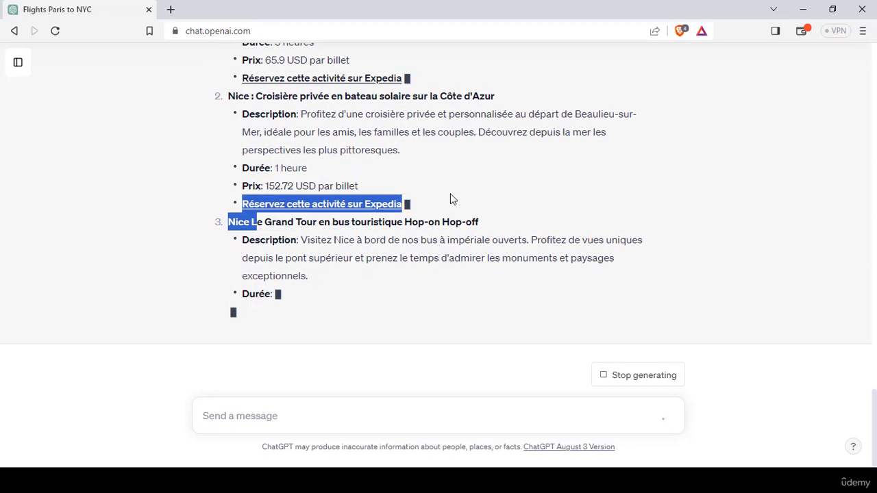
Open the private solar boat cruise offer on Expedia, look it over, close the page and return to the conversation's first flight request.
click(357, 208)
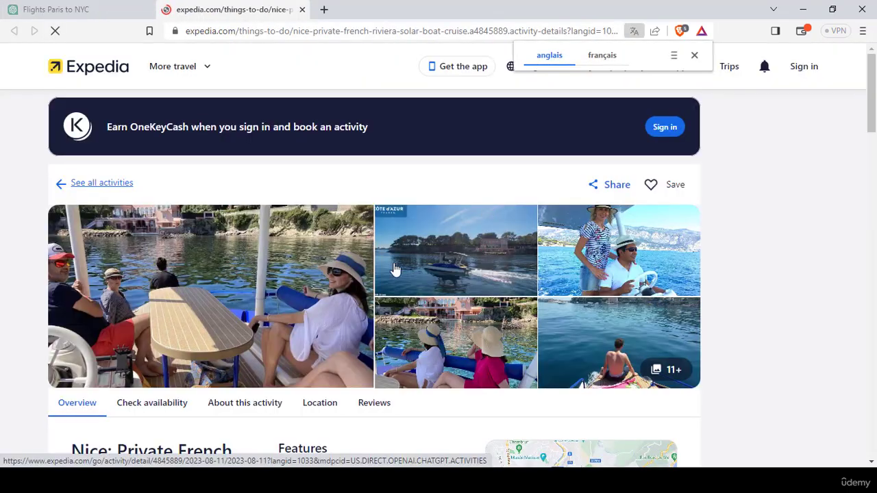
scroll(169, 233, down, 3)
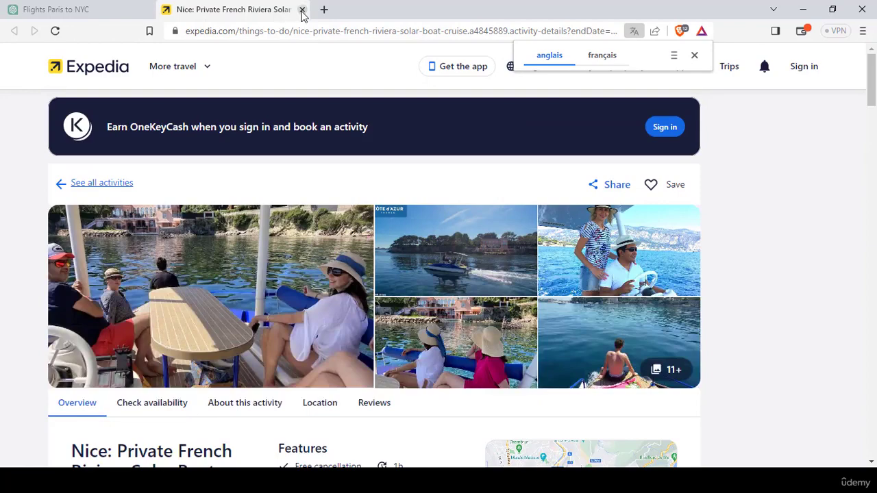
click(302, 9)
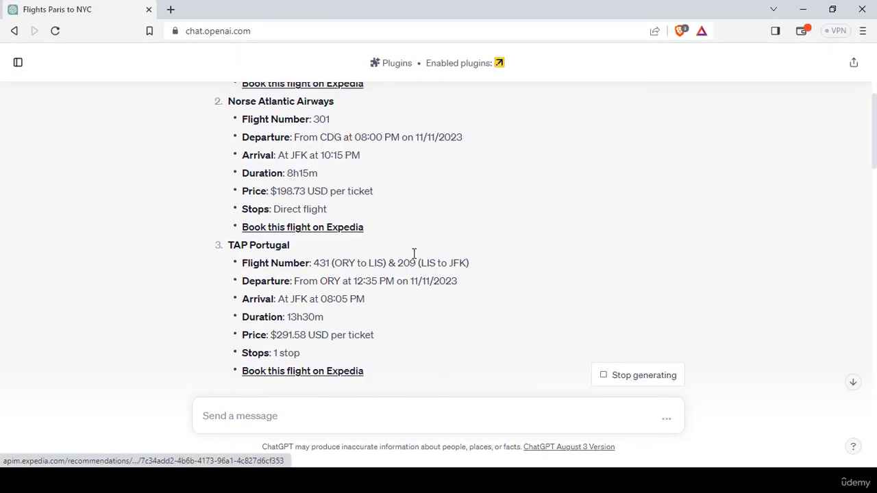
scroll(413, 257, up, 4)
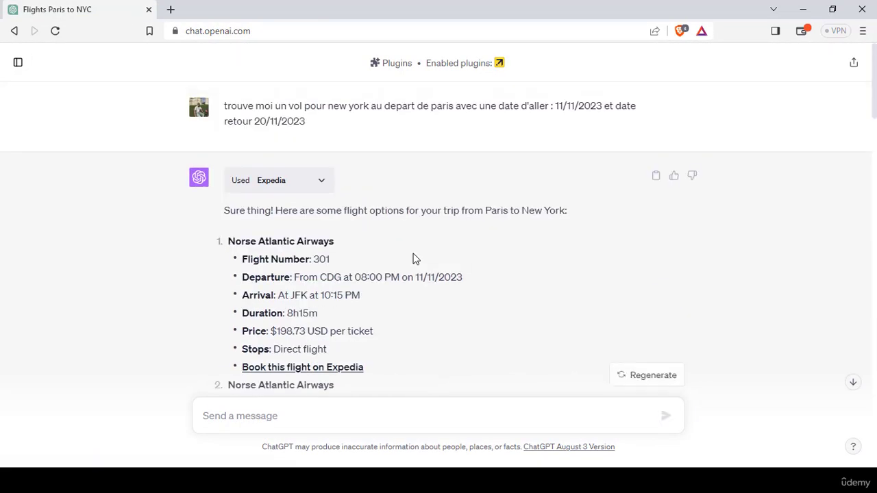